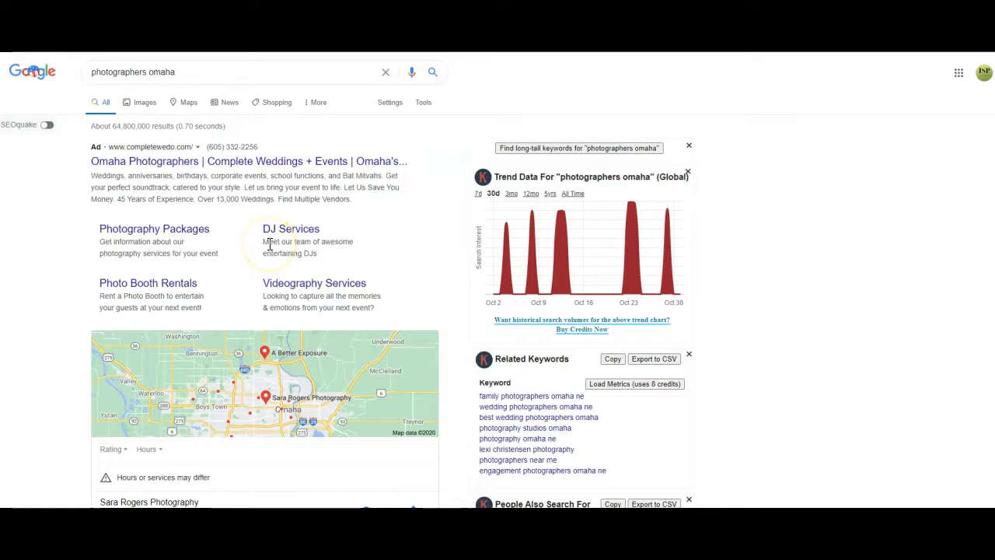
# Review the 'photographers omaha' search query and its suggestions, then scan the results
pyautogui.moveTo(176, 72); pyautogui.dragTo(88, 75)
pyautogui.click(282, 70)
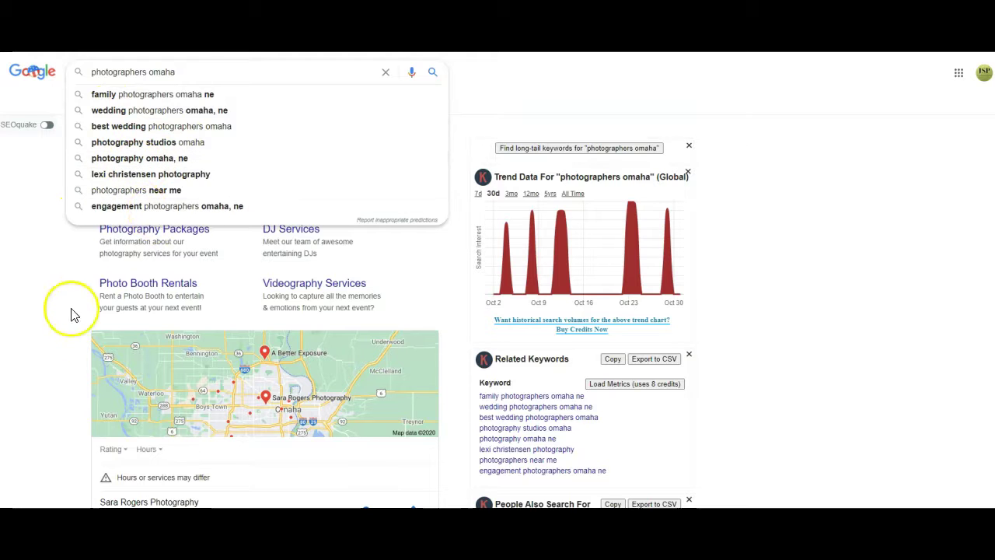
pyautogui.click(55, 336)
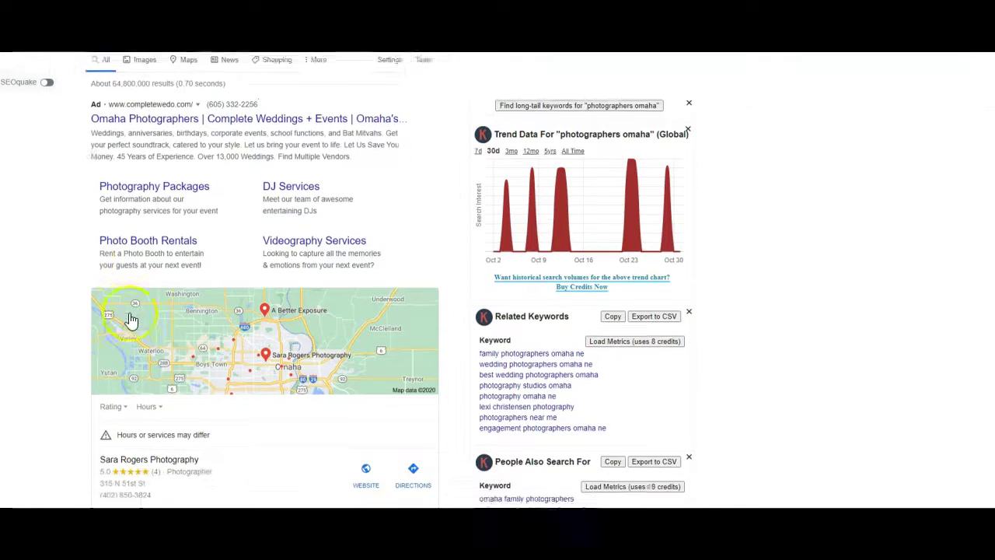
pyautogui.scroll(-2, 137, 322)
pyautogui.scroll(-2, 138, 319)
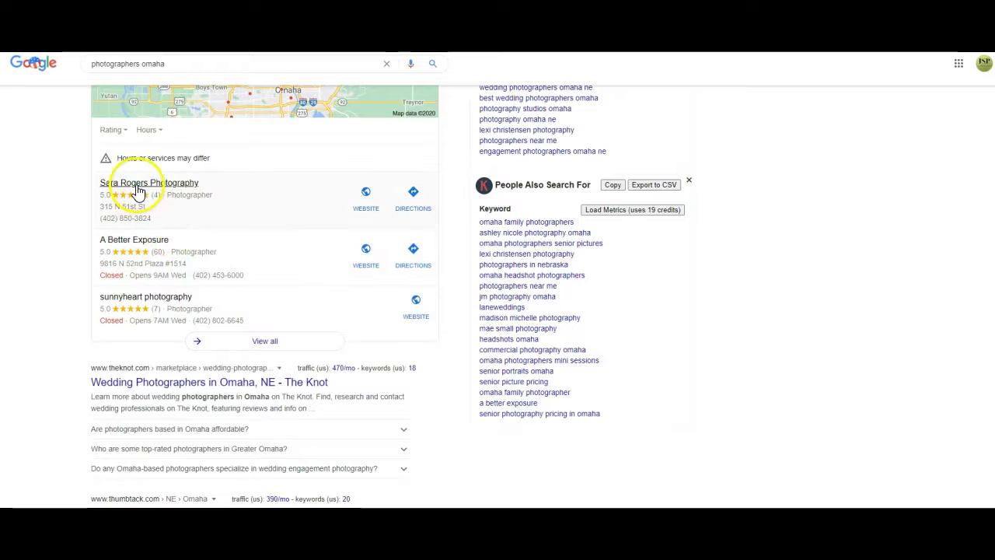
pyautogui.scroll(2, 211, 244)
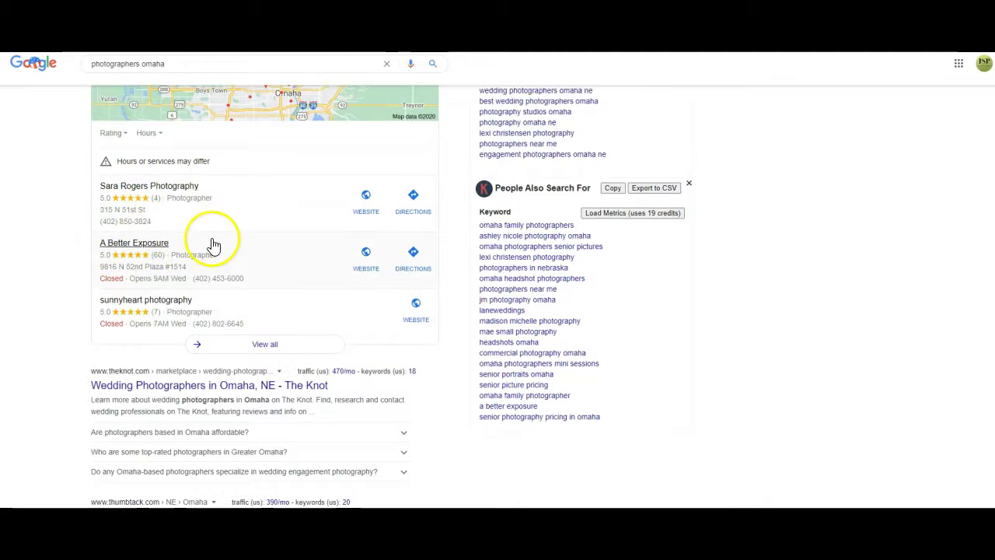
pyautogui.scroll(1, 214, 249)
pyautogui.scroll(-2, 210, 253)
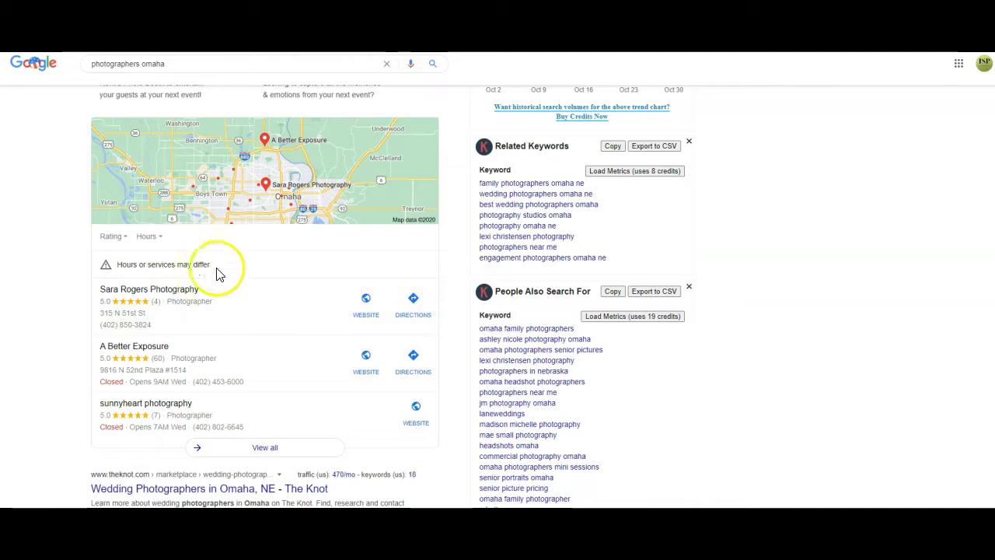
# Highlight the first local listing and The Knot and Thumbtack result snippets
pyautogui.moveTo(109, 269); pyautogui.dragTo(268, 285)
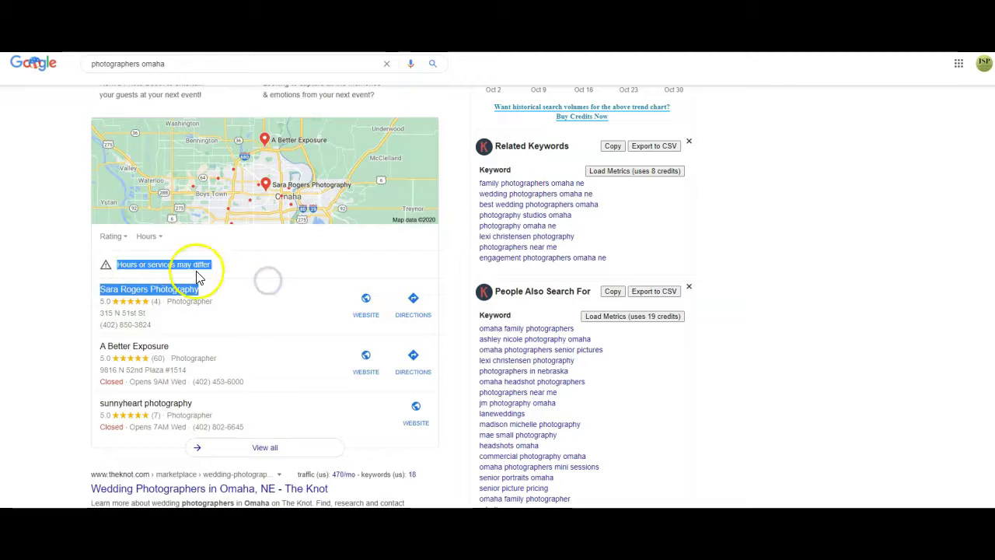
pyautogui.scroll(3, 196, 275)
pyautogui.moveTo(91, 161); pyautogui.dragTo(262, 240)
pyautogui.scroll(-5, 238, 244)
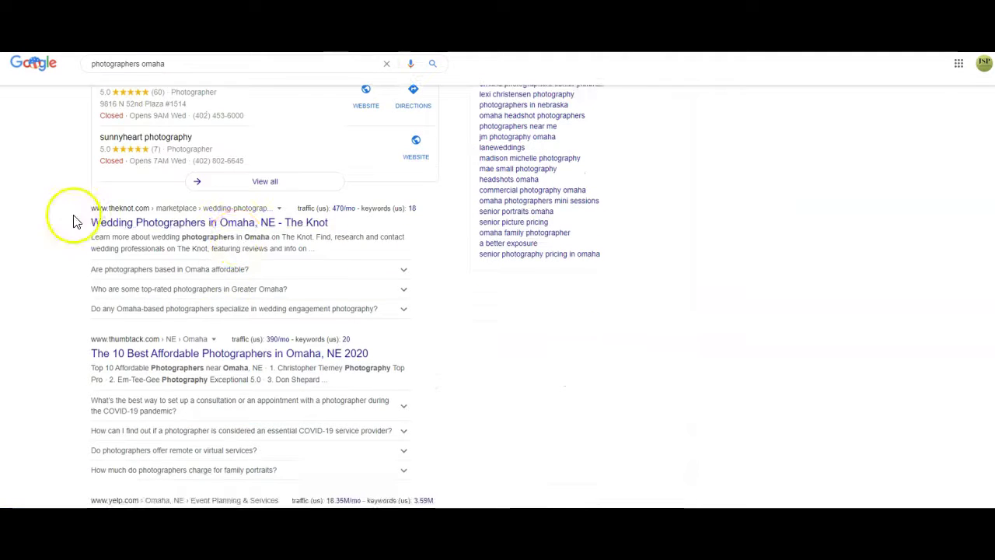
pyautogui.moveTo(78, 201); pyautogui.dragTo(316, 447)
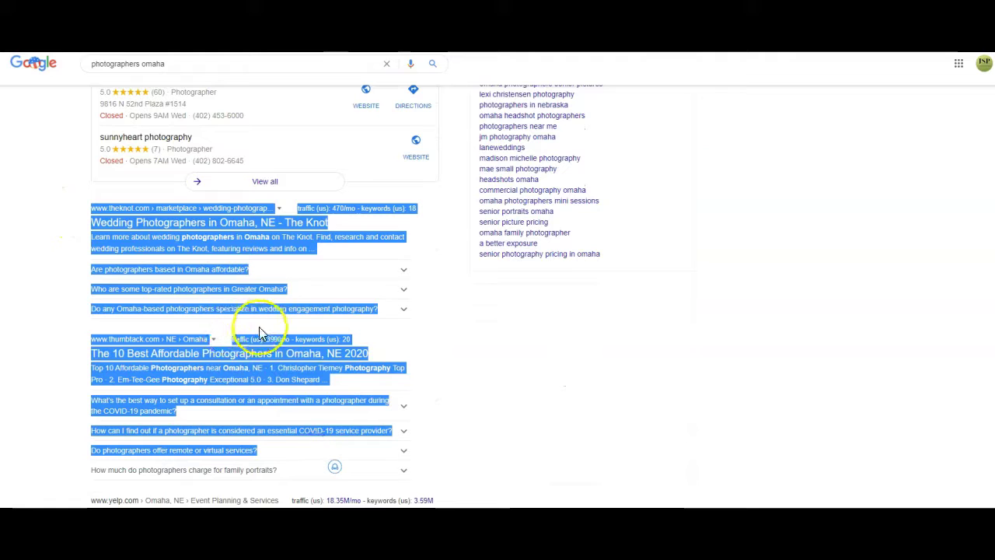
pyautogui.click(20, 270)
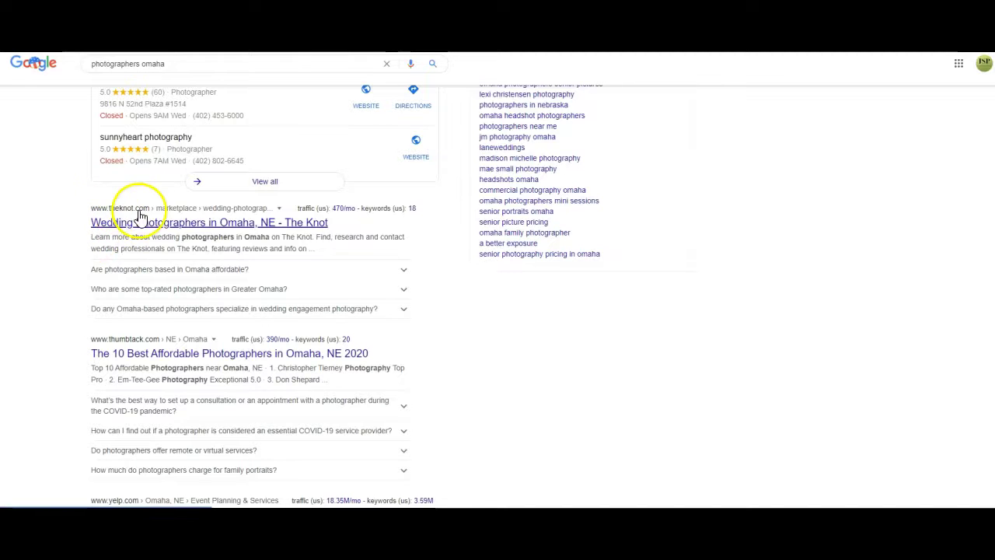
# Scroll down the A Better Exposure homepage and copy its Commercial Photography paragraph
pyautogui.scroll(-1, 168, 323)
pyautogui.scroll(-3, 172, 317)
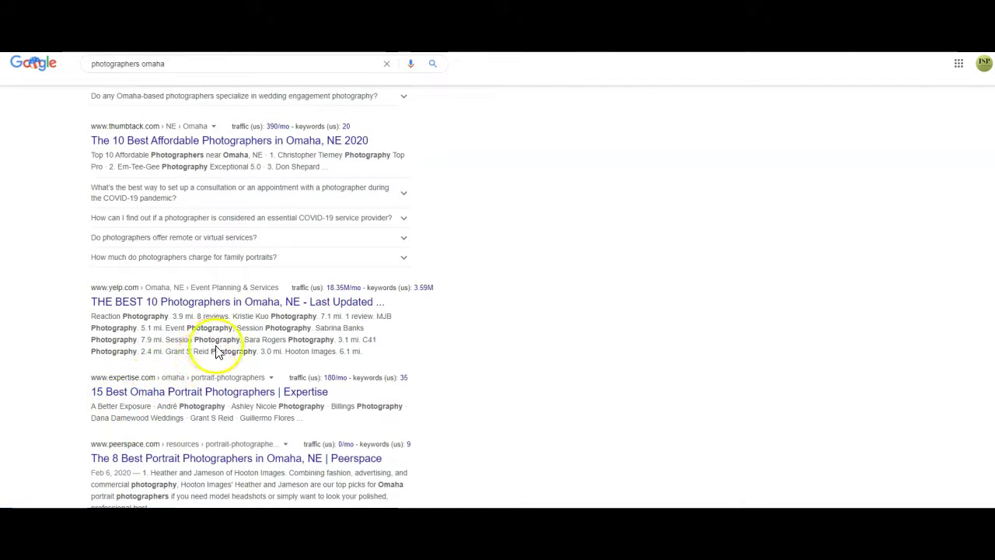
pyautogui.scroll(-2, 210, 377)
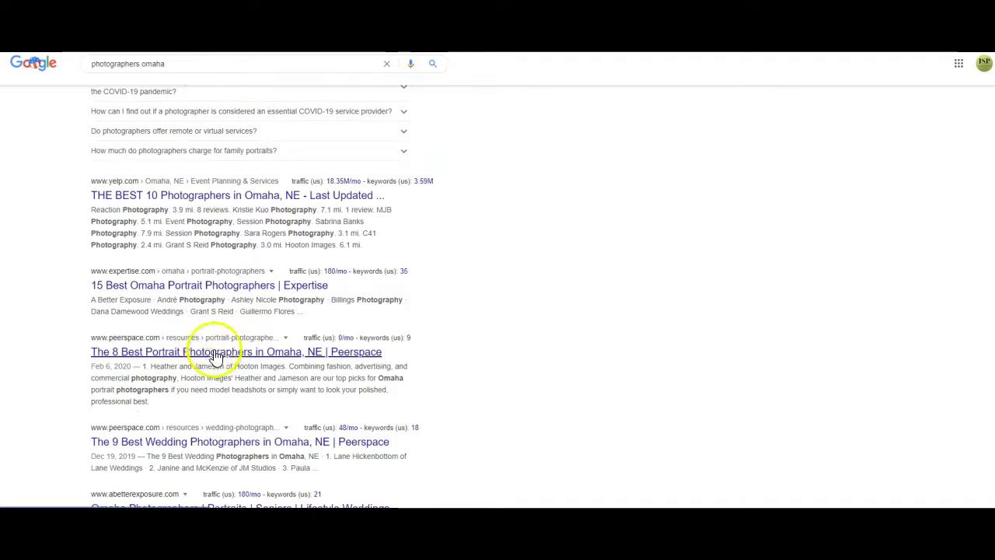
pyautogui.scroll(-2, 210, 374)
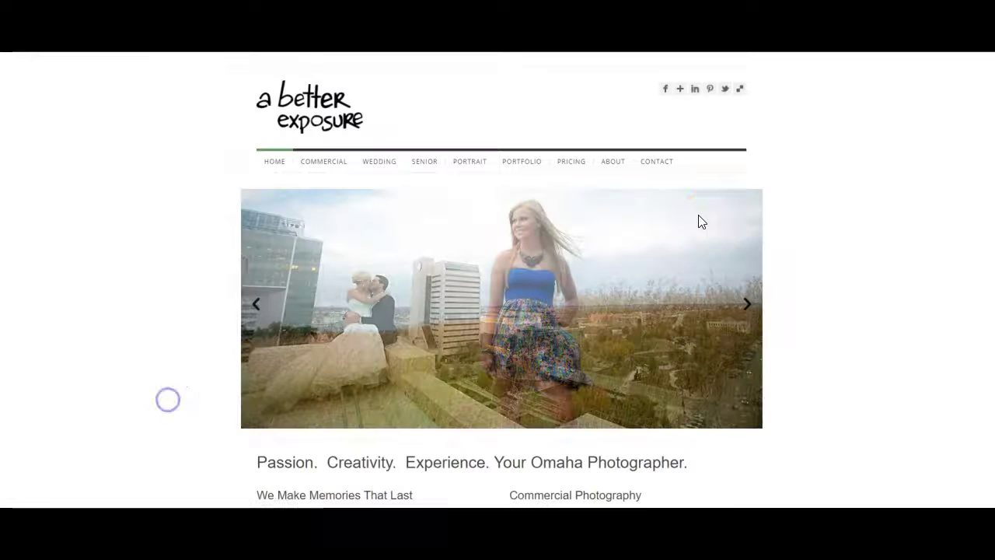
pyautogui.scroll(-5, 708, 221)
pyautogui.scroll(-3, 700, 225)
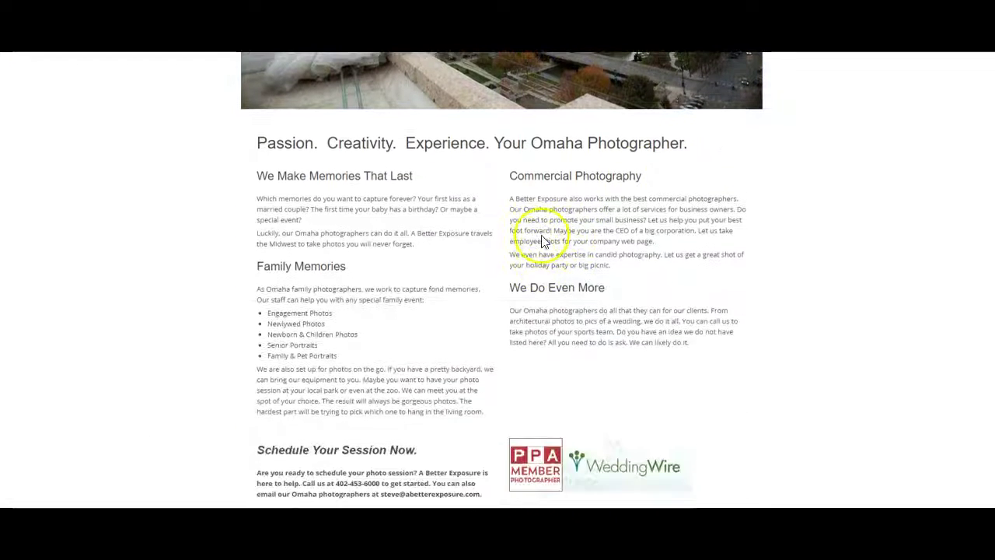
pyautogui.rightClick(570, 230)
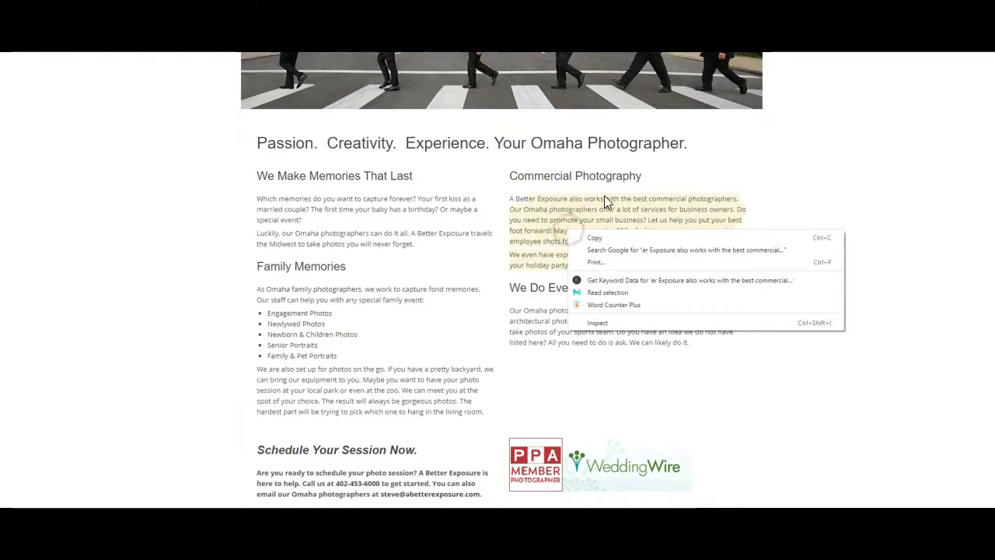
pyautogui.click(622, 237)
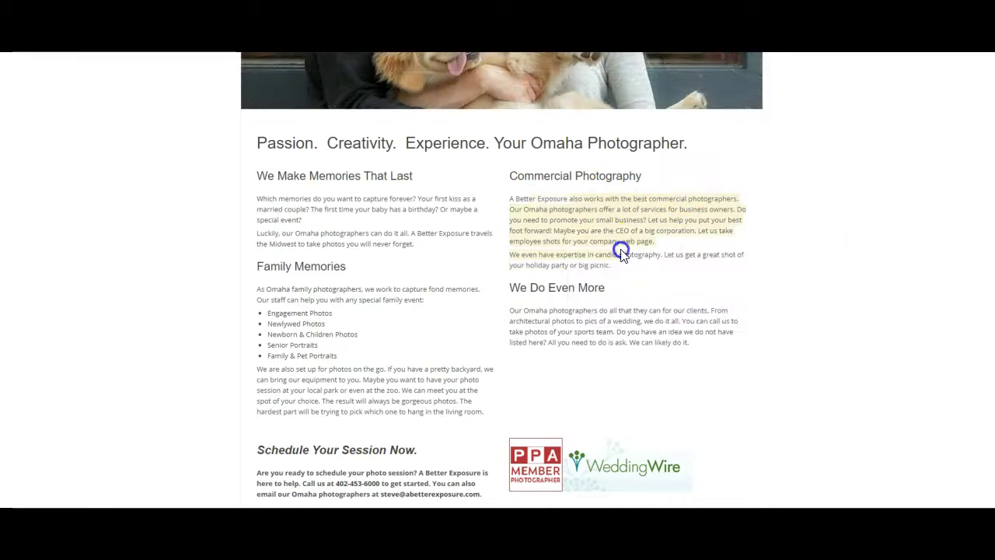
# Word-count the whole page with Word Counter Plus, then scroll to the Recent Work gallery
pyautogui.hotkey('ctrl', 'a')
pyautogui.rightClick(650, 238)
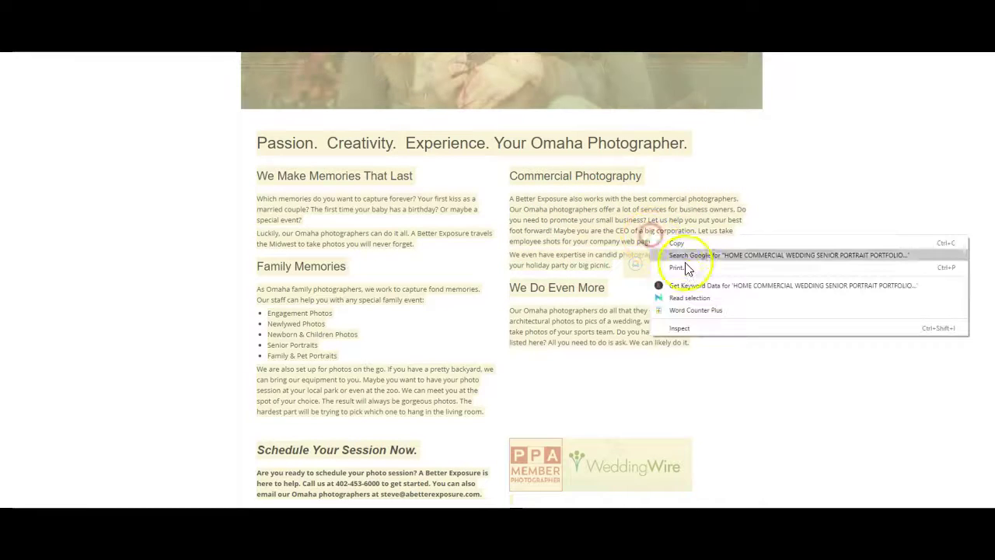
pyautogui.click(675, 304)
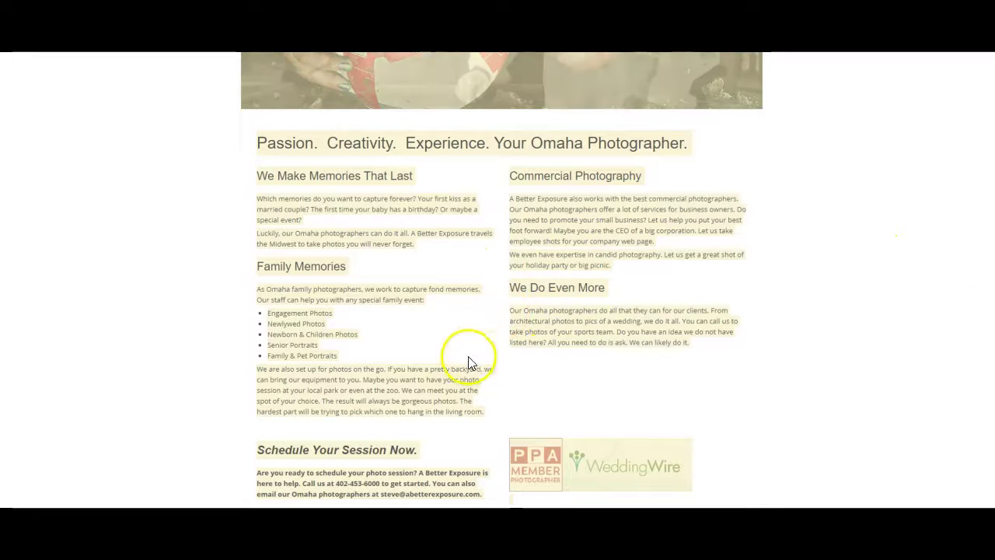
pyautogui.scroll(-2, 498, 326)
pyautogui.scroll(-5, 498, 265)
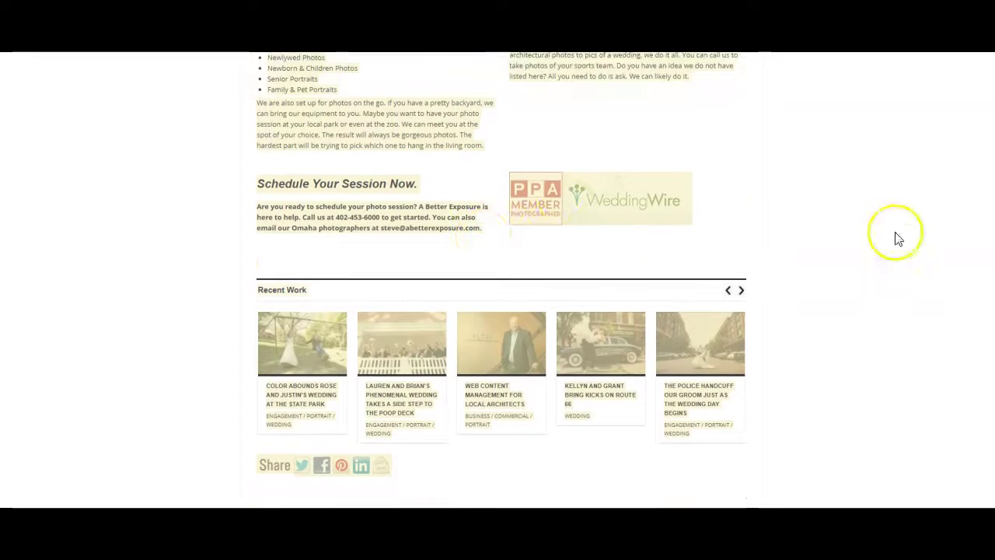
pyautogui.click(895, 232)
pyautogui.scroll(-6, 527, 276)
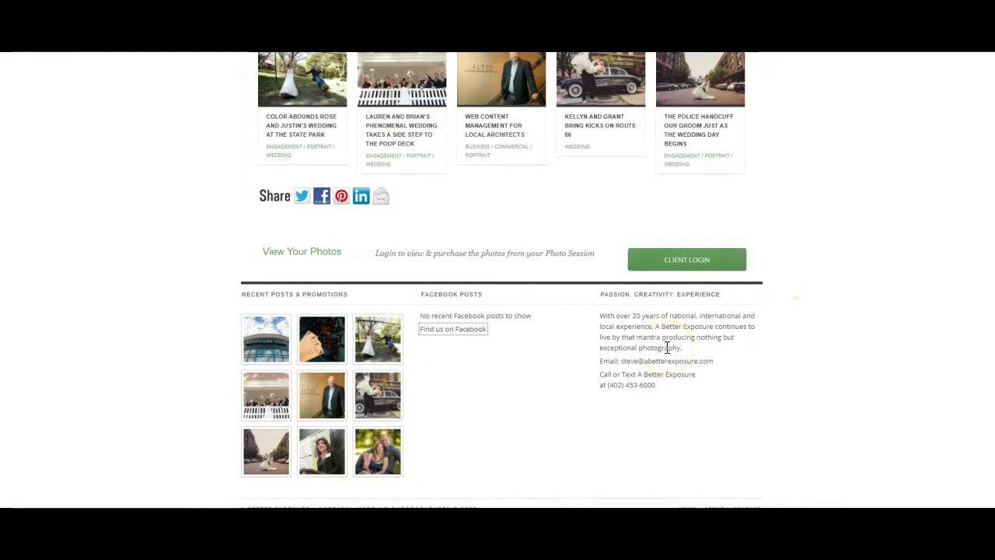
pyautogui.scroll(4, 568, 338)
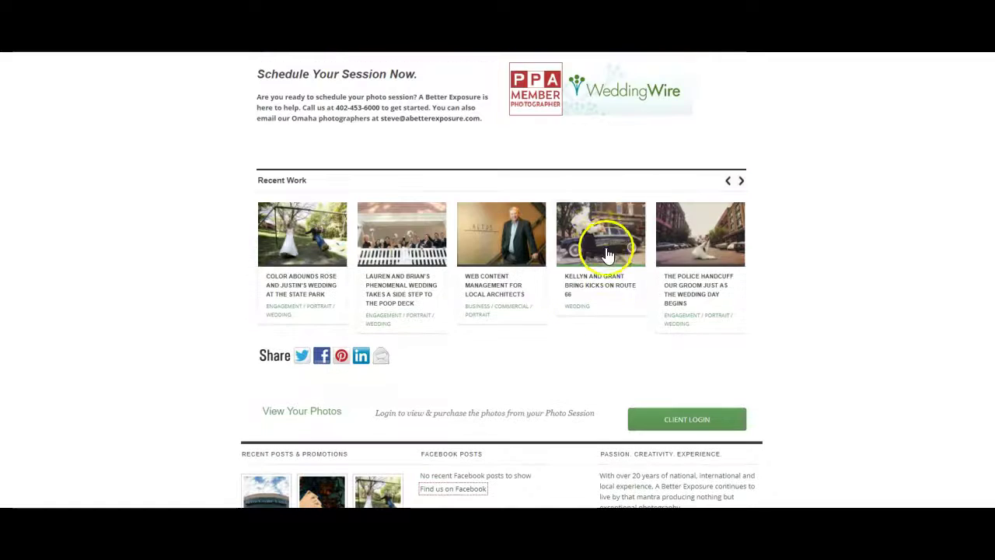
pyautogui.rightClick(608, 250)
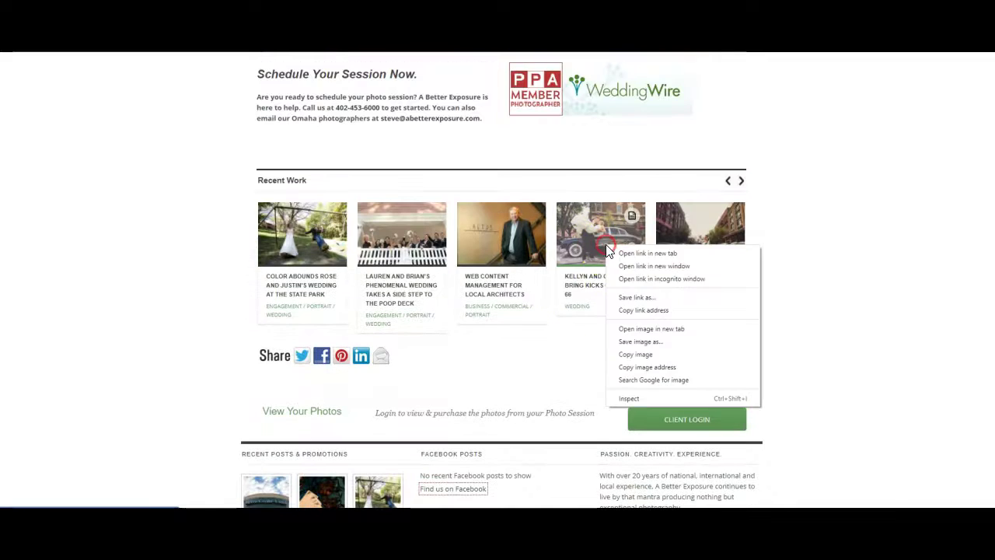
pyautogui.click(636, 347)
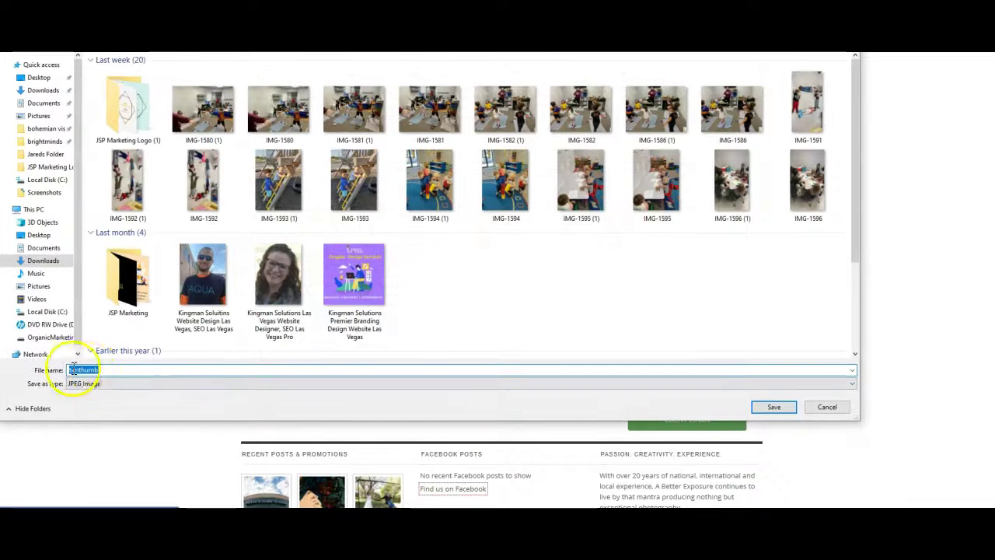
pyautogui.click(829, 407)
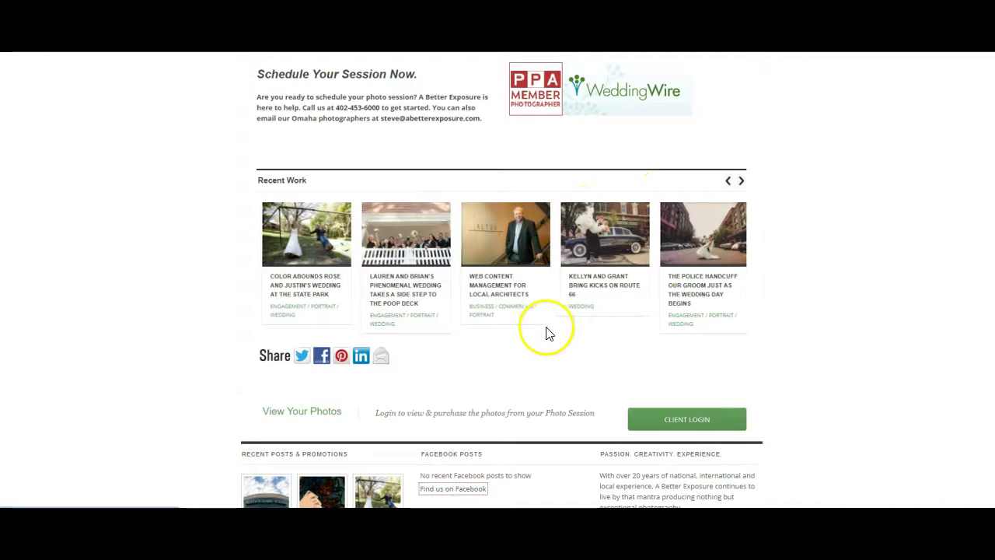
pyautogui.scroll(3, 299, 300)
pyautogui.scroll(5, 300, 299)
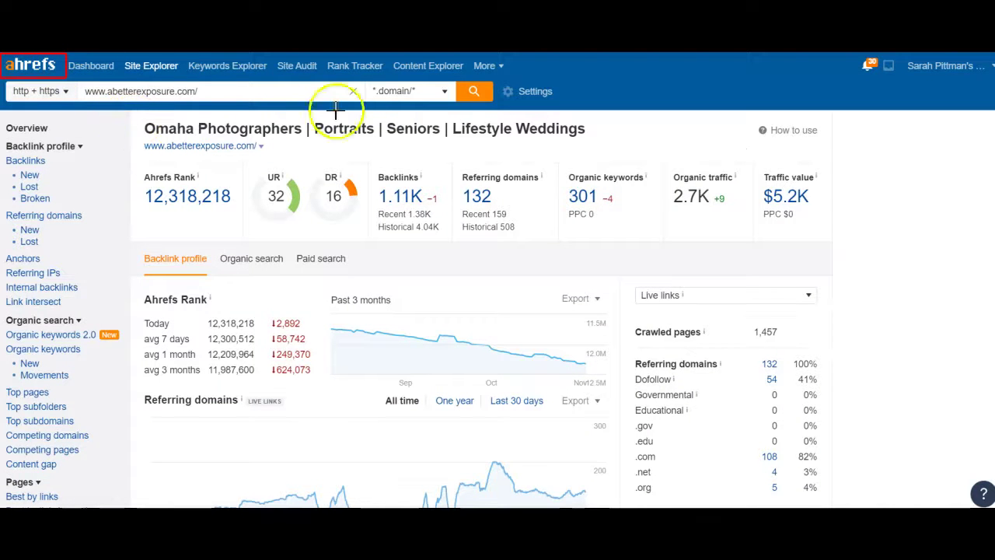
# Box the 2.7K organic traffic, 301 keywords, 132 referring domains, 1.11K backlinks, UR and DR in red
pyautogui.moveTo(665, 163)
pyautogui.mouseDown()
pyautogui.moveTo(715, 220)
pyautogui.moveTo(746, 233)
pyautogui.mouseUp()
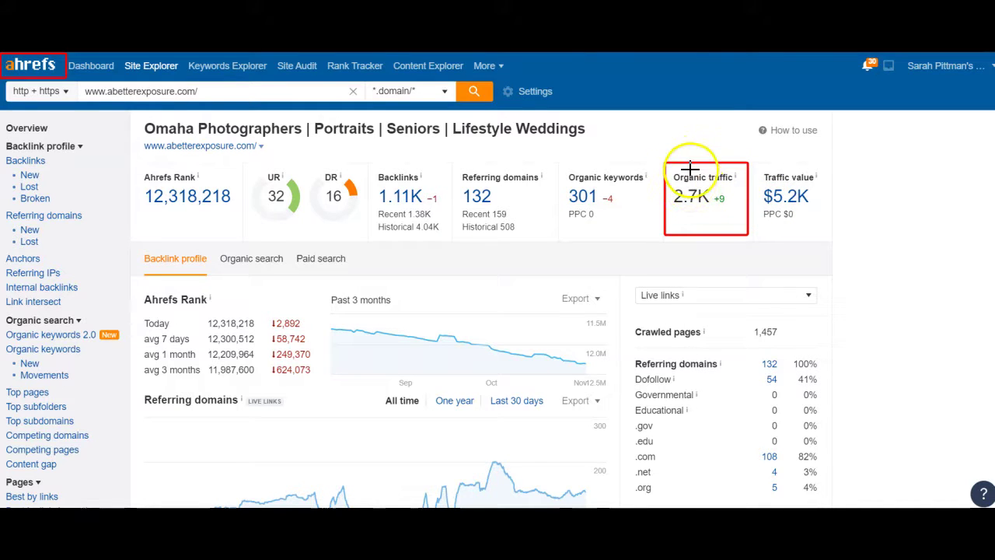
pyautogui.moveTo(672, 184); pyautogui.dragTo(724, 212)
pyautogui.moveTo(557, 189); pyautogui.dragTo(650, 204)
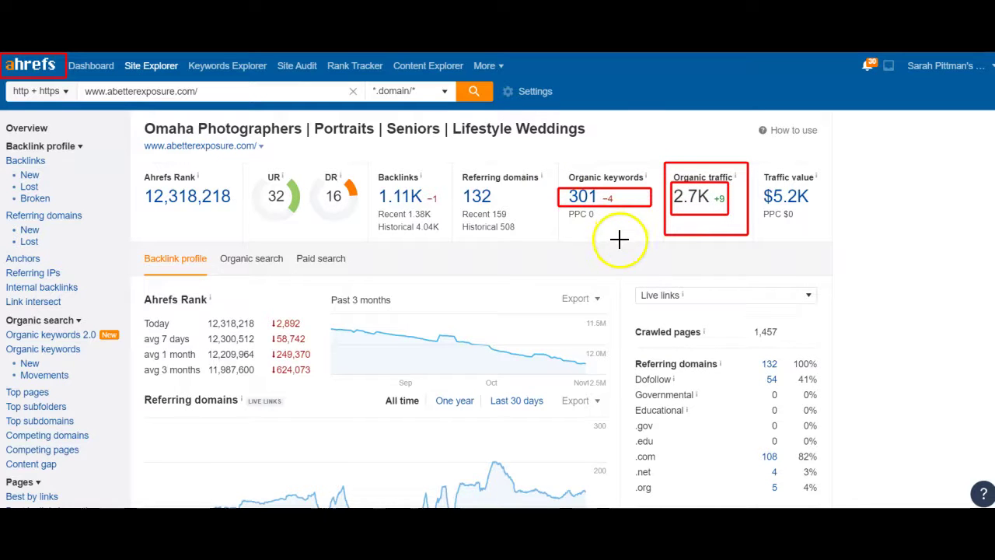
pyautogui.click(471, 220)
pyautogui.moveTo(451, 169); pyautogui.dragTo(545, 213)
pyautogui.moveTo(367, 162); pyautogui.dragTo(440, 231)
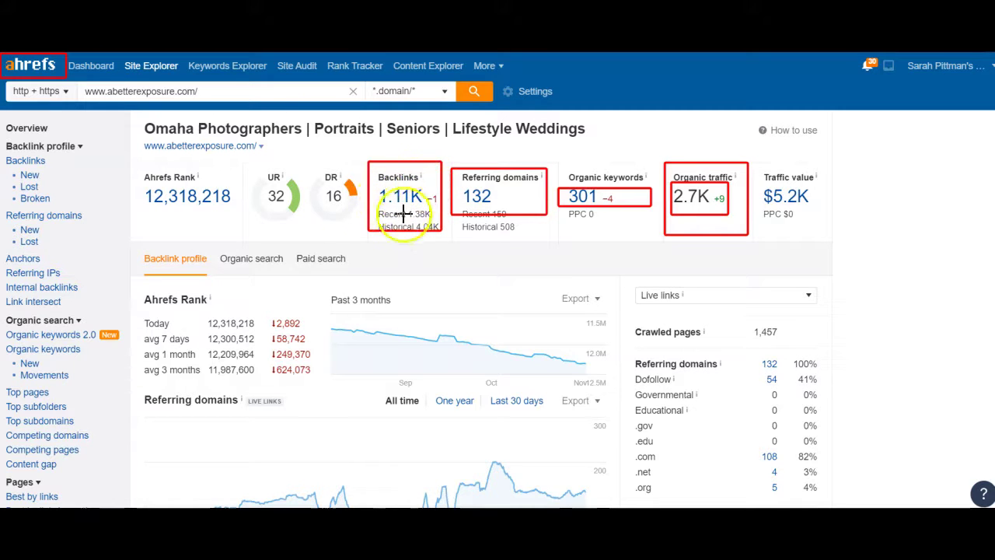
pyautogui.moveTo(245, 168)
pyautogui.mouseDown()
pyautogui.moveTo(368, 221)
pyautogui.moveTo(370, 231)
pyautogui.mouseUp()
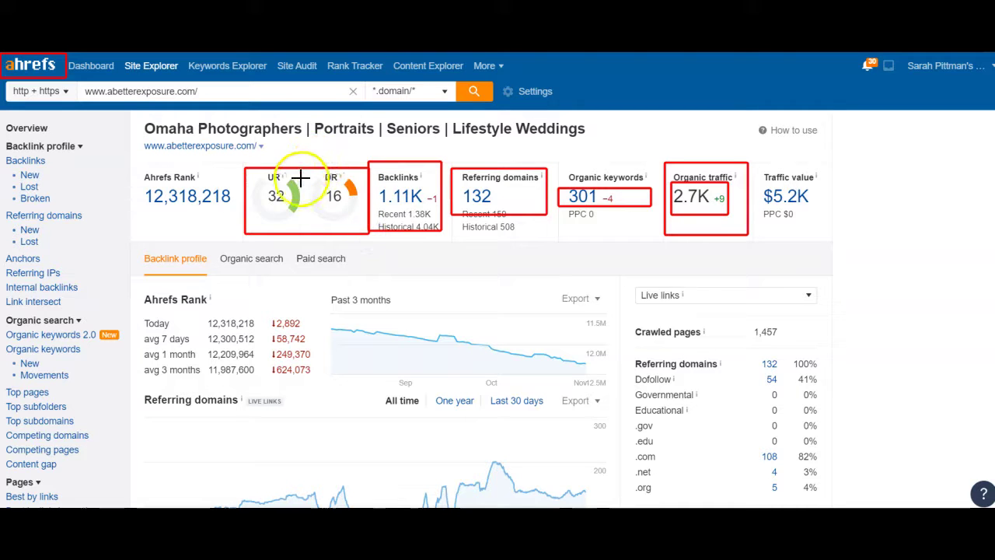
pyautogui.moveTo(250, 170); pyautogui.dragTo(304, 230)
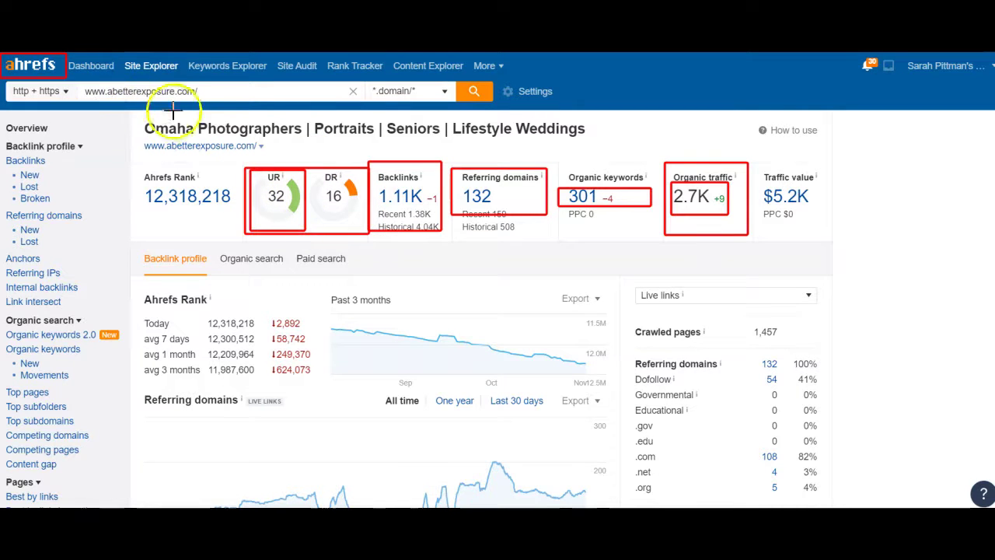
pyautogui.moveTo(303, 161); pyautogui.dragTo(357, 230)
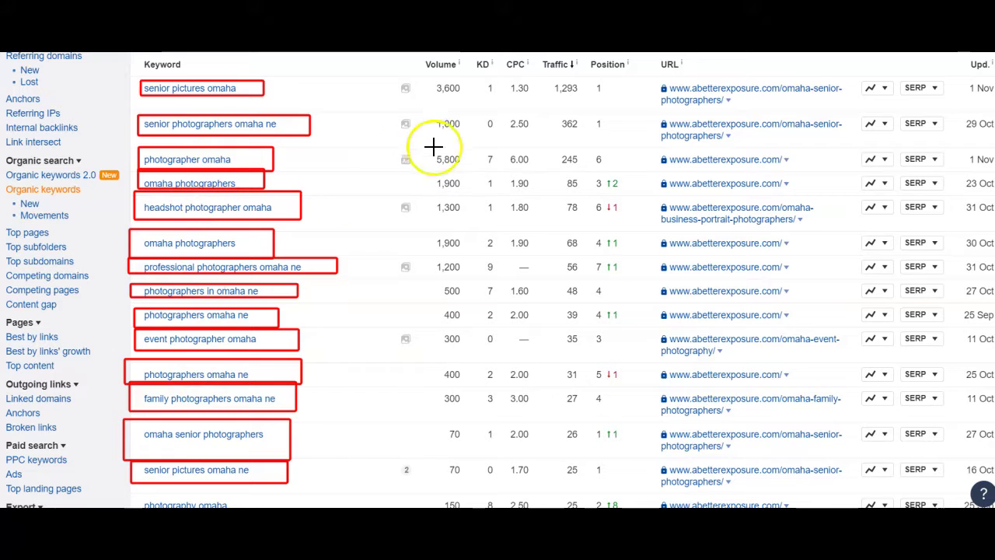
# Frame the Volume, Position and Traffic columns plus the 3,600 volume and 1,293 traffic in red
pyautogui.moveTo(442, 110)
pyautogui.mouseDown()
pyautogui.moveTo(482, 400)
pyautogui.moveTo(473, 496)
pyautogui.mouseUp()
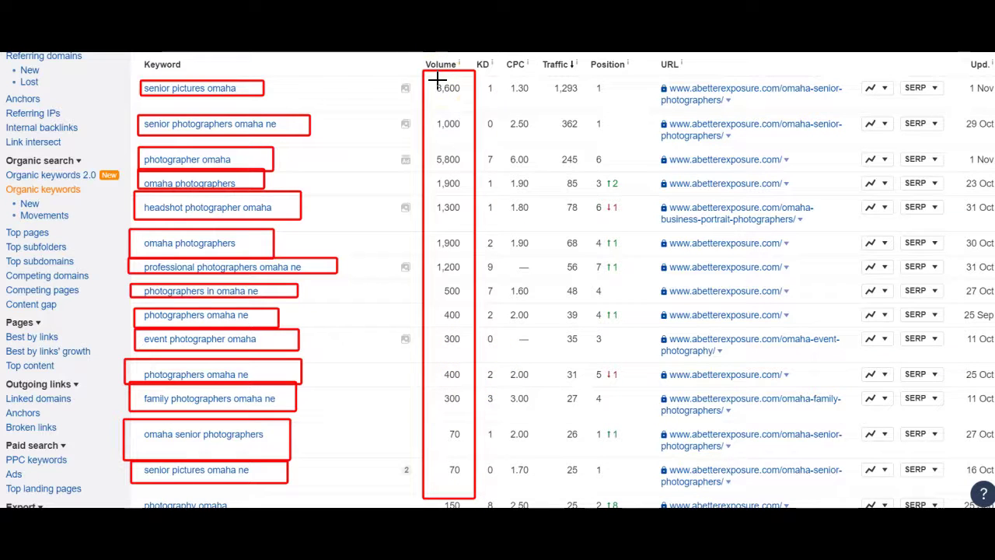
pyautogui.moveTo(463, 99); pyautogui.dragTo(465, 99)
pyautogui.moveTo(593, 95); pyautogui.dragTo(557, 112)
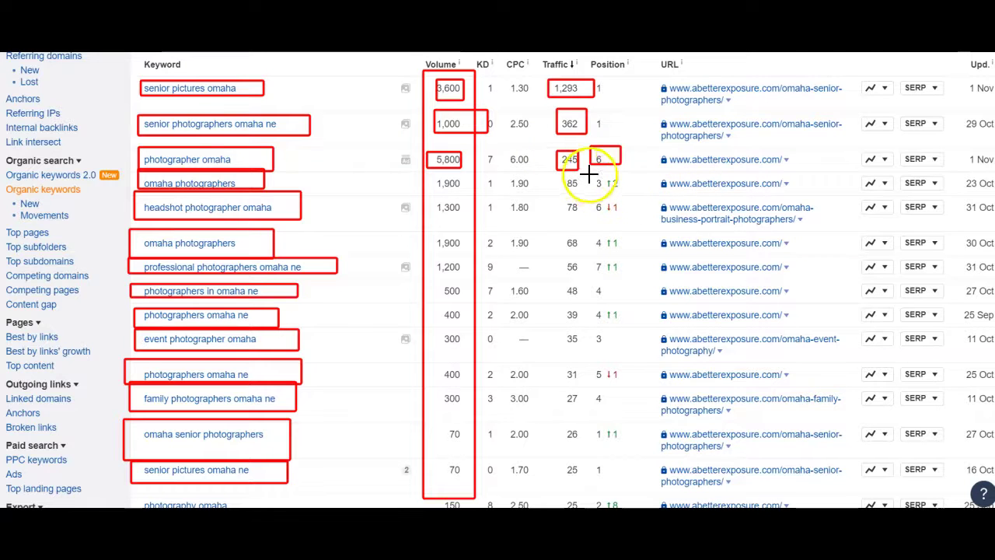
pyautogui.moveTo(589, 176)
pyautogui.mouseDown()
pyautogui.moveTo(617, 309)
pyautogui.moveTo(615, 460)
pyautogui.moveTo(625, 493)
pyautogui.mouseUp()
pyautogui.moveTo(551, 171)
pyautogui.mouseDown()
pyautogui.moveTo(601, 342)
pyautogui.moveTo(586, 488)
pyautogui.mouseUp()
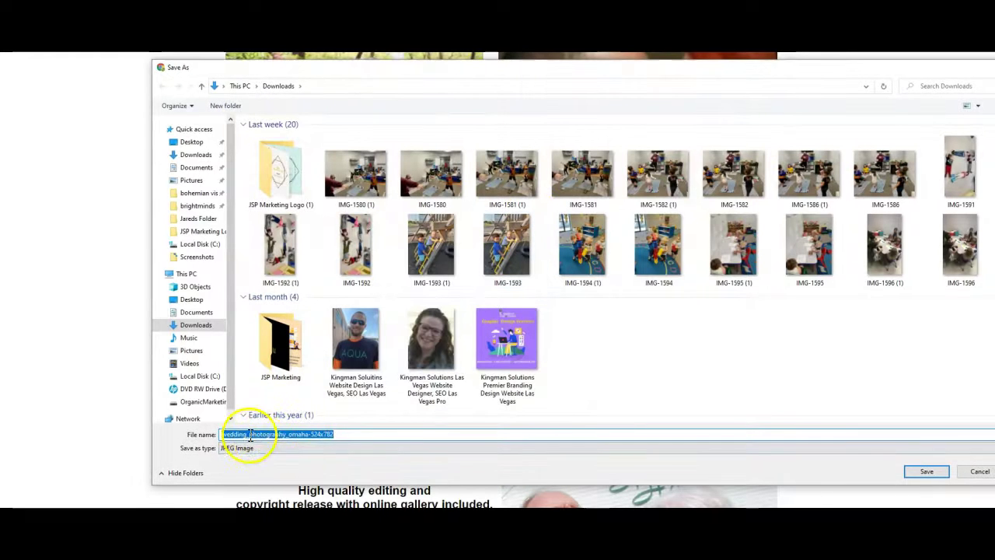
pyautogui.click(973, 471)
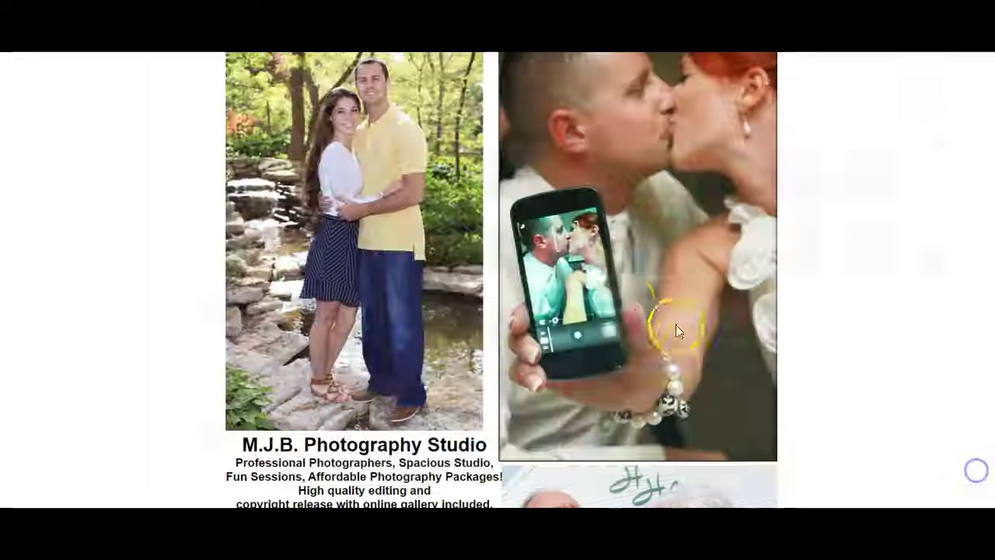
pyautogui.rightClick(397, 253)
pyautogui.click(437, 273)
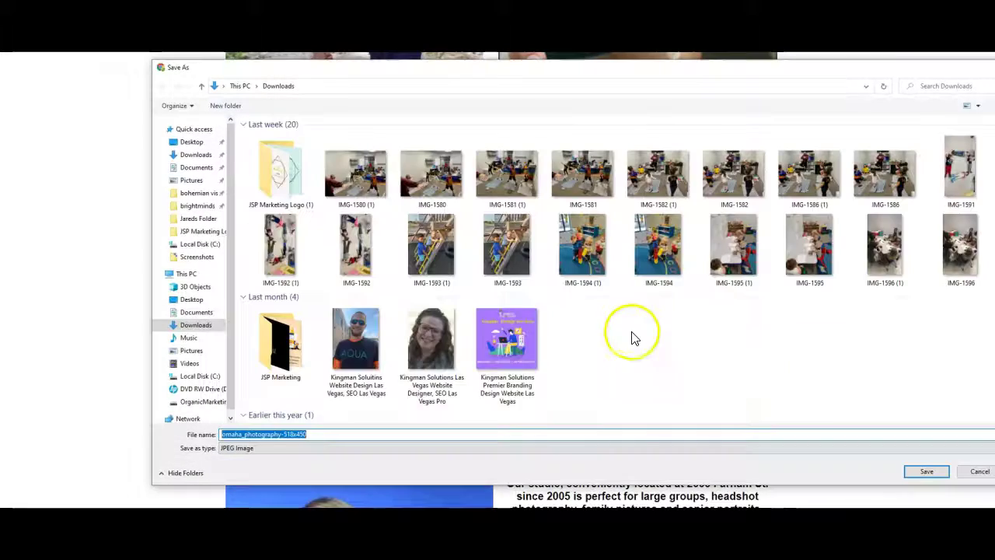
pyautogui.click(976, 472)
pyautogui.rightClick(368, 385)
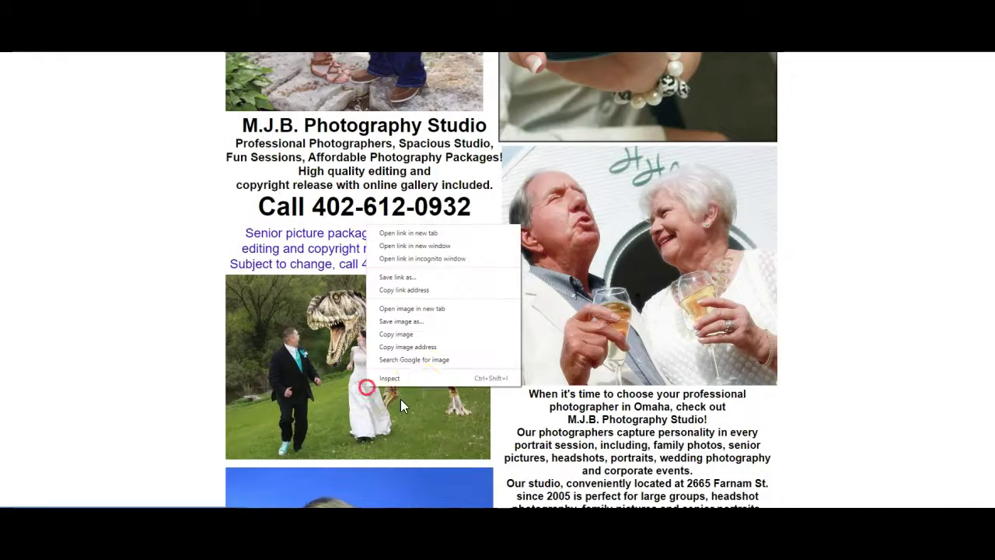
pyautogui.click(410, 321)
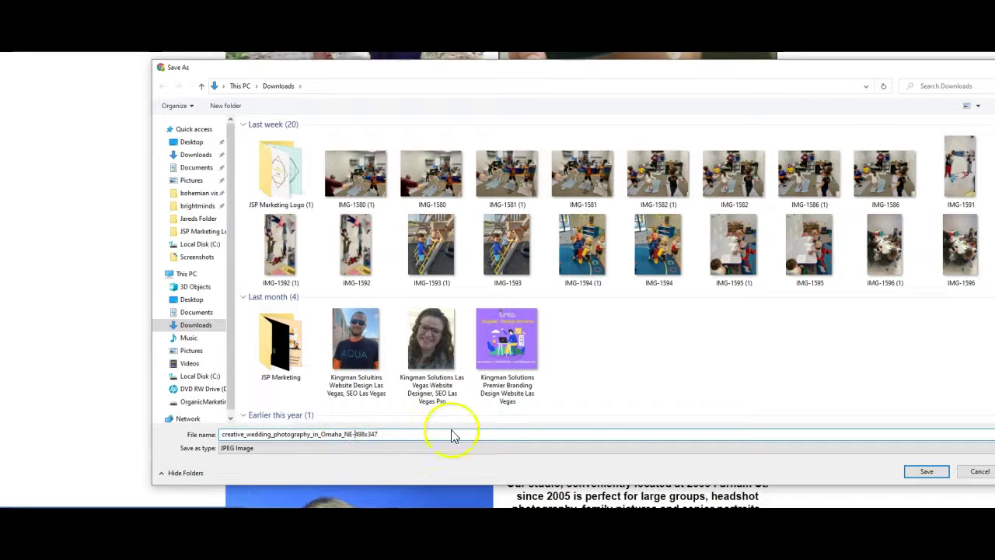
pyautogui.click(974, 470)
# Scroll up and down through the M.J.B. Photography photo gallery
pyautogui.scroll(-15, 455, 301)
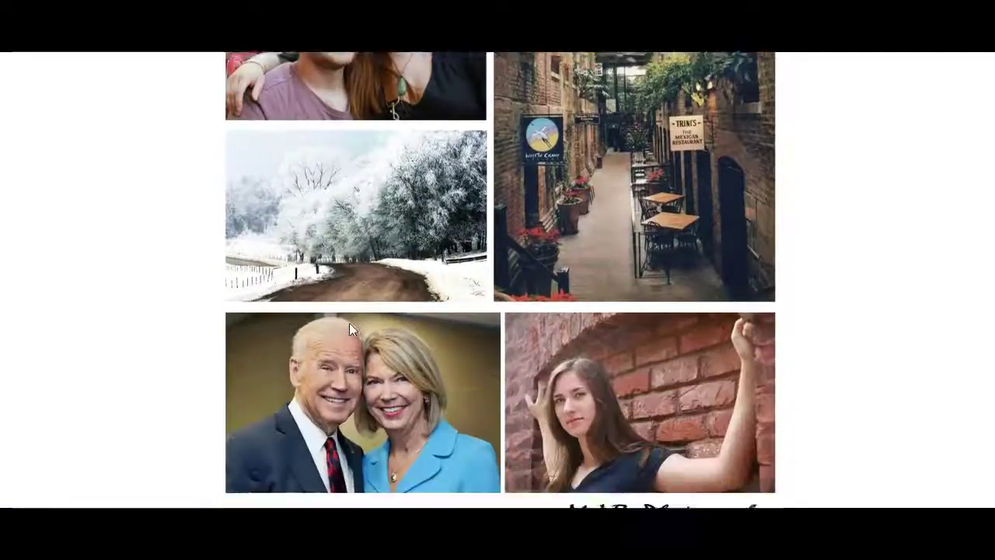
pyautogui.scroll(6, 349, 322)
pyautogui.scroll(-3, 362, 329)
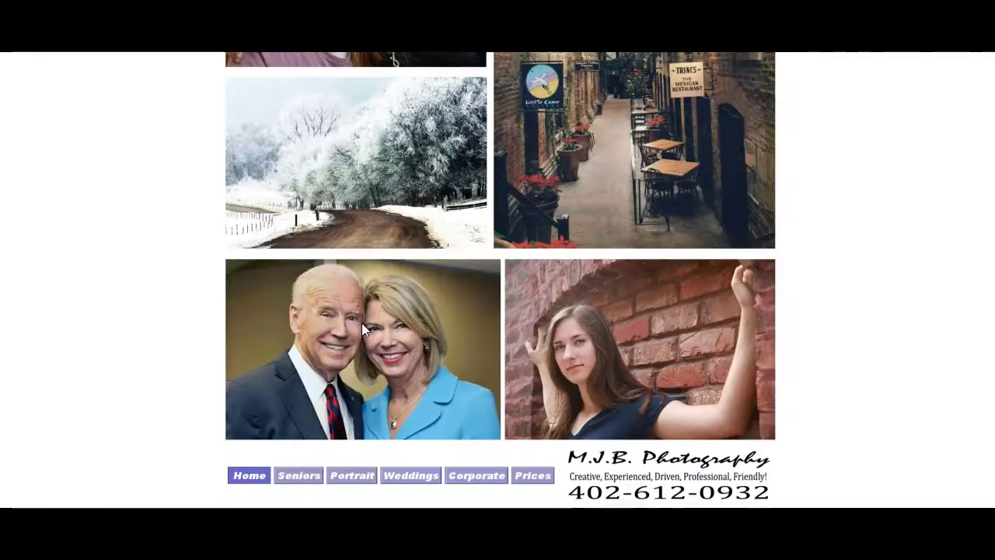
pyautogui.scroll(12, 451, 327)
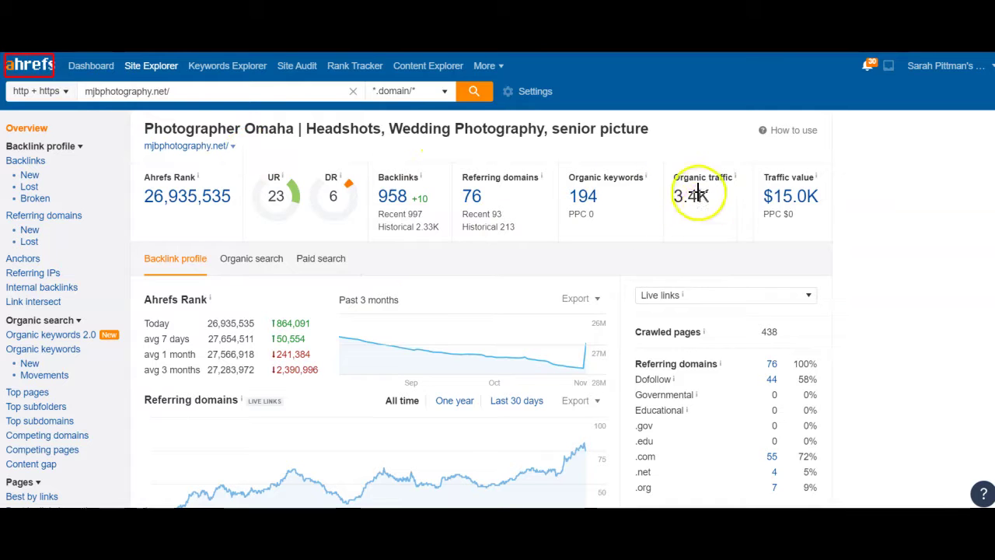
# Box mjbphotography.net's traffic, keywords, backlinks, referring domains, UR, DR and domain link in red
pyautogui.moveTo(728, 218); pyautogui.dragTo(754, 220)
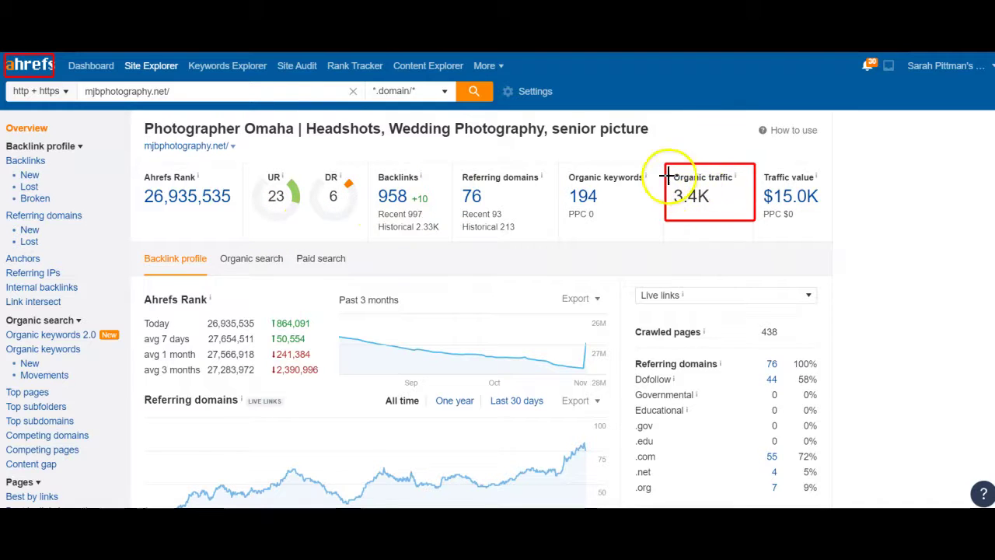
pyautogui.moveTo(557, 165); pyautogui.dragTo(630, 235)
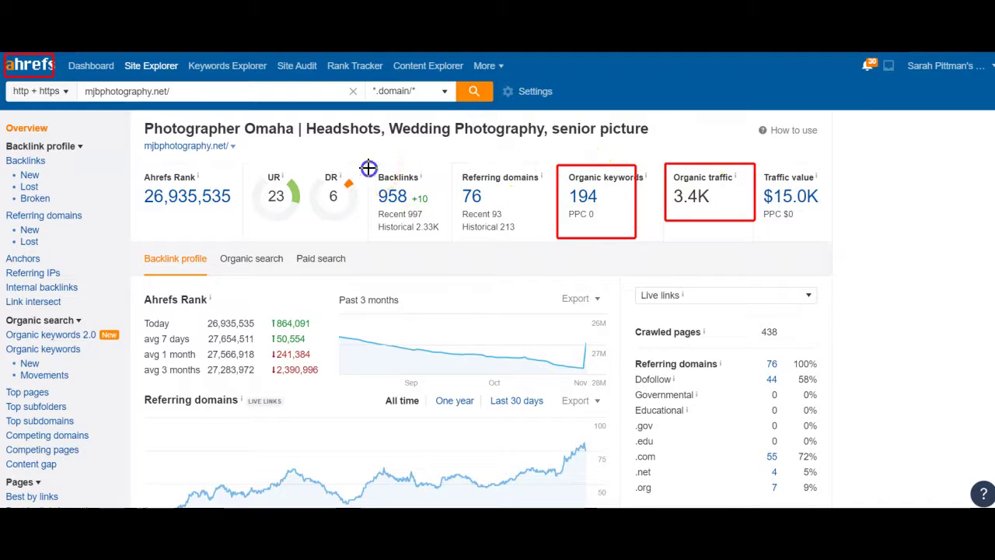
pyautogui.moveTo(367, 166); pyautogui.dragTo(551, 235)
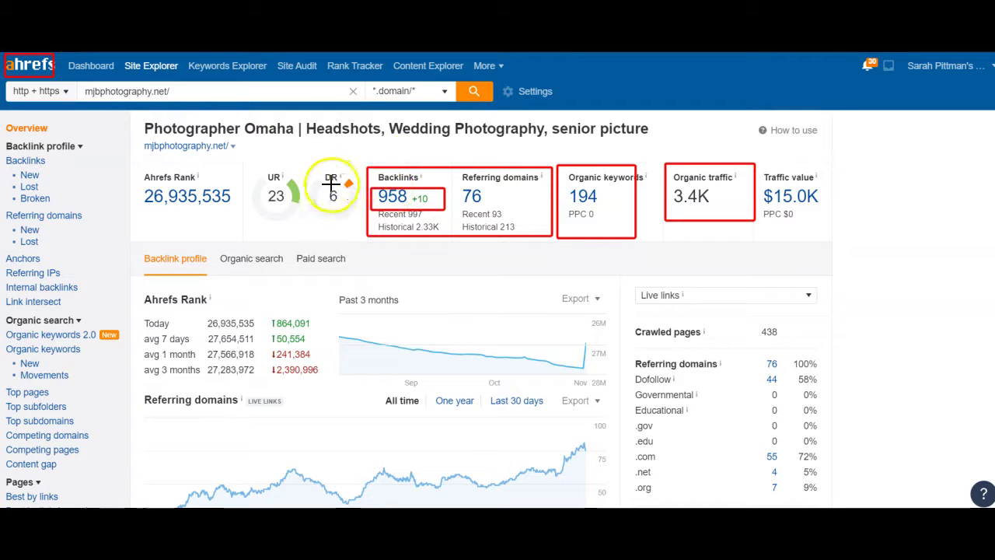
pyautogui.moveTo(245, 162)
pyautogui.mouseDown()
pyautogui.moveTo(284, 204)
pyautogui.moveTo(366, 228)
pyautogui.mouseUp()
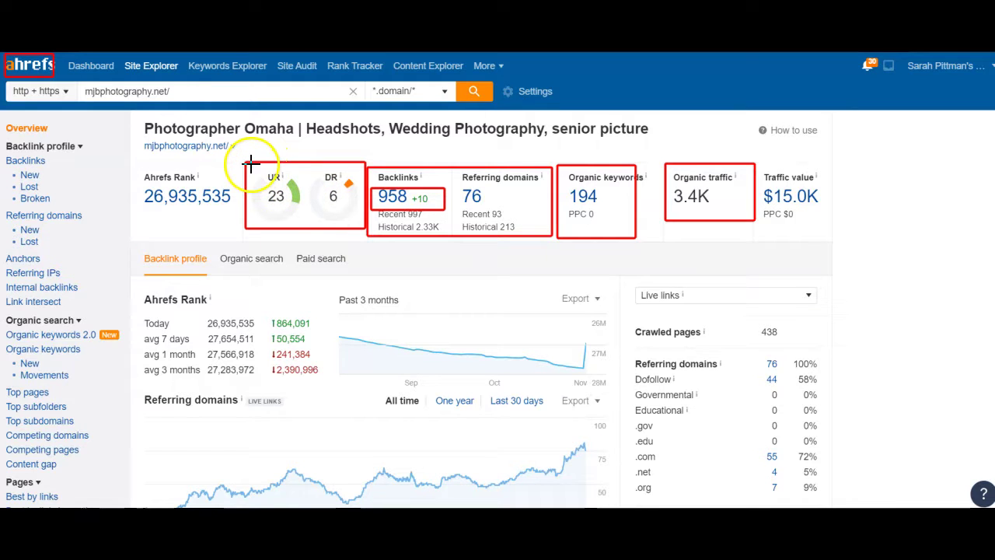
pyautogui.moveTo(249, 167); pyautogui.dragTo(302, 227)
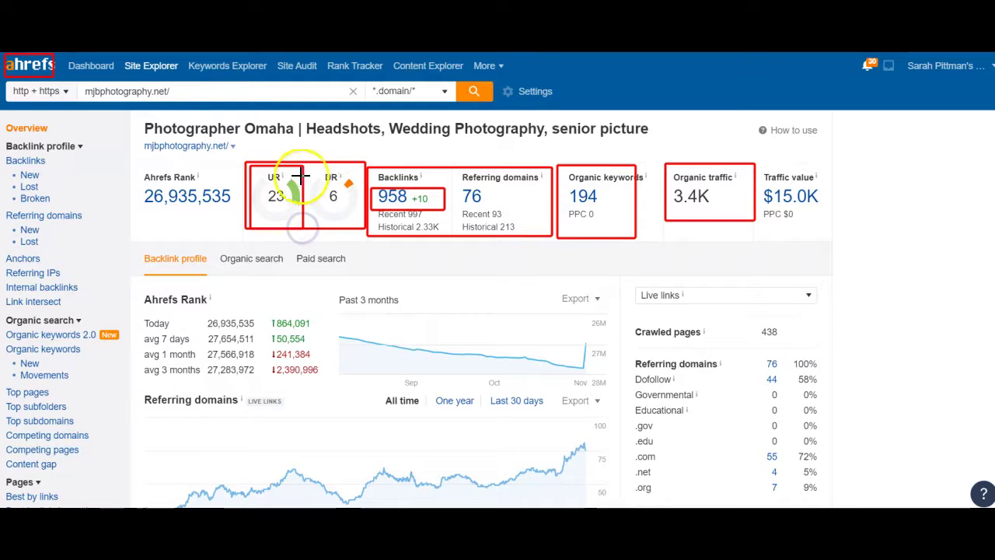
pyautogui.click(358, 187)
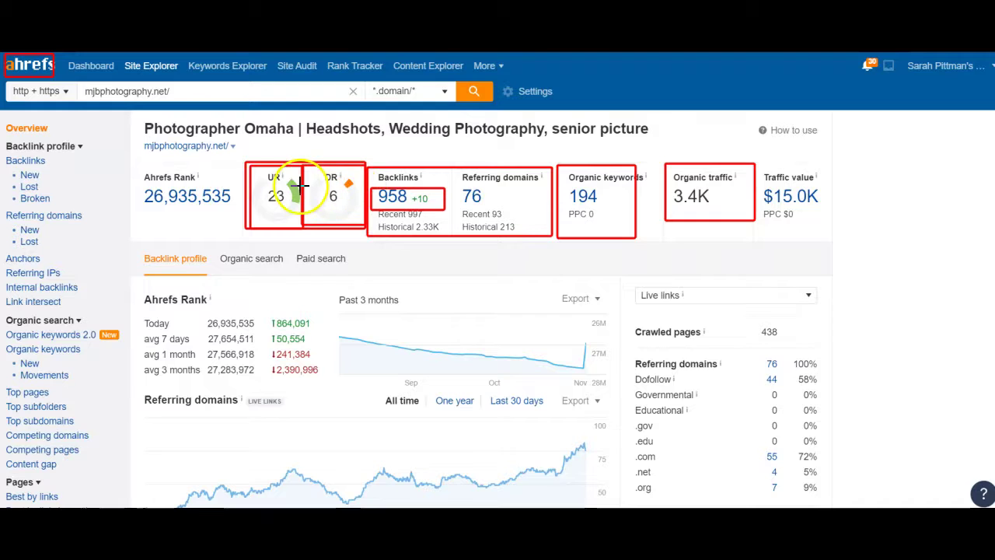
pyautogui.moveTo(142, 140); pyautogui.dragTo(270, 152)
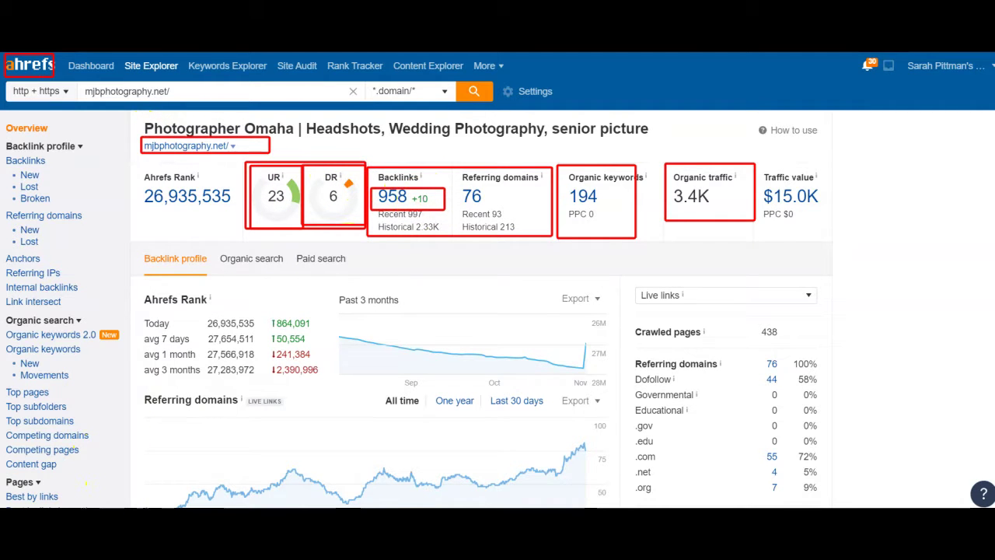
# Open mjbphotography.net's organic keywords and frame the keyword list and Position column in red
pyautogui.click(582, 194)
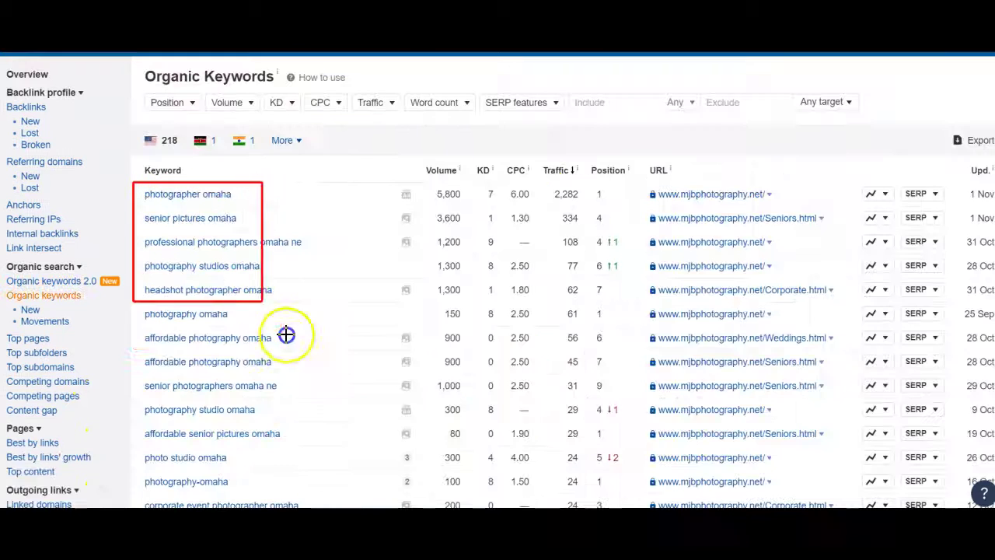
pyautogui.moveTo(286, 334)
pyautogui.mouseDown()
pyautogui.moveTo(335, 447)
pyautogui.moveTo(328, 495)
pyautogui.mouseUp()
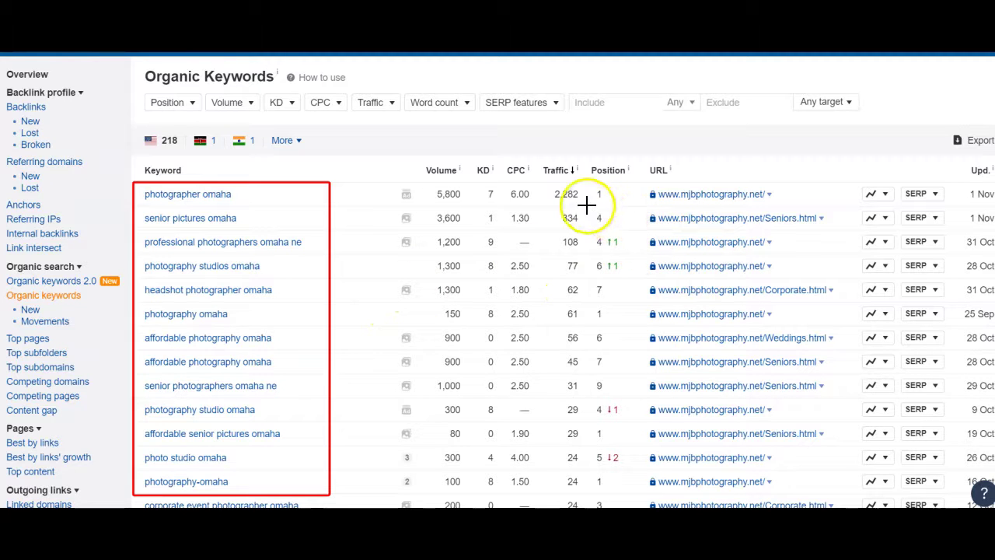
pyautogui.moveTo(586, 204)
pyautogui.mouseDown()
pyautogui.moveTo(600, 220)
pyautogui.moveTo(627, 358)
pyautogui.moveTo(633, 504)
pyautogui.mouseUp()
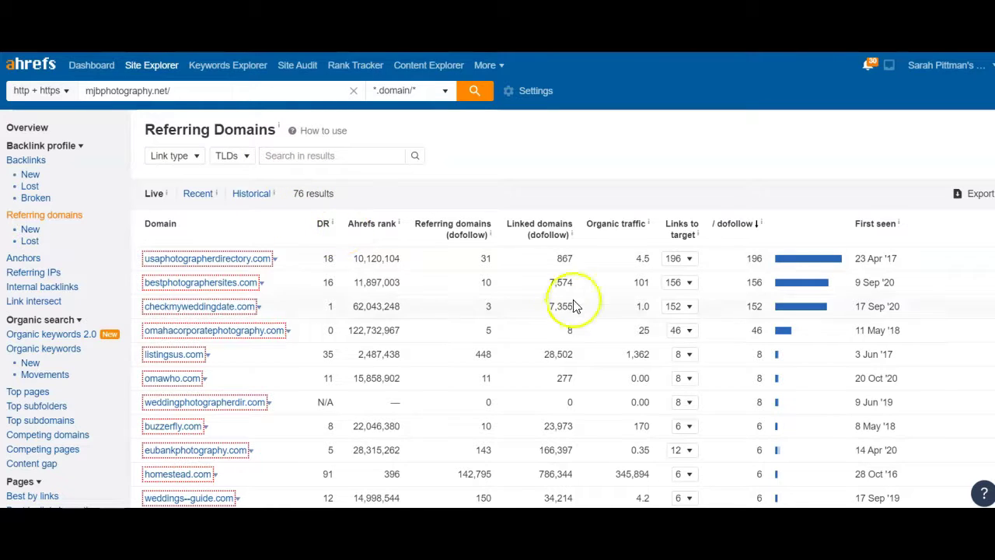
# Box the DR column, ratings 91 and 35, the omahaphotography and eubankphotography domains, and dofollow column
pyautogui.scroll(-1, 544, 276)
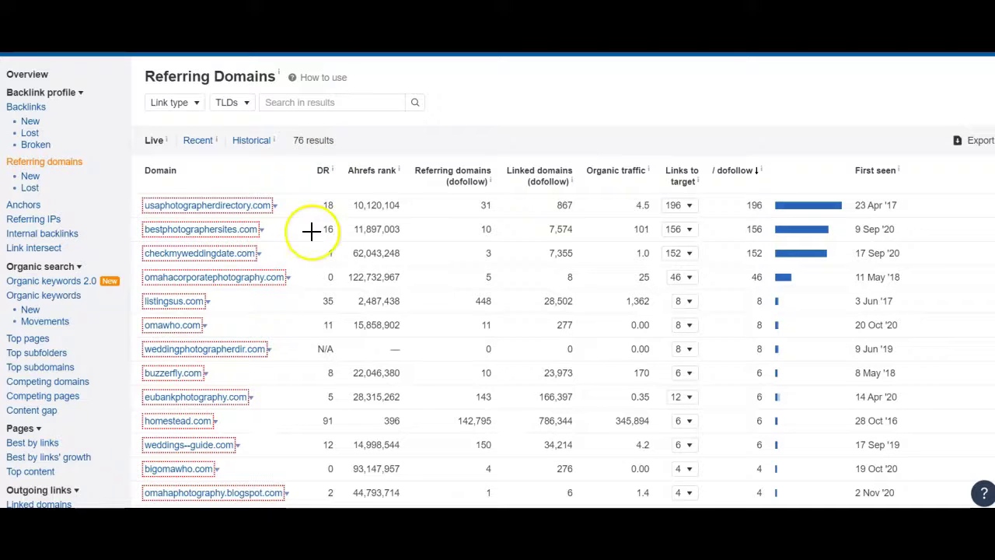
pyautogui.moveTo(311, 161); pyautogui.dragTo(342, 501)
pyautogui.moveTo(314, 412); pyautogui.dragTo(342, 428)
pyautogui.moveTo(317, 294); pyautogui.dragTo(340, 307)
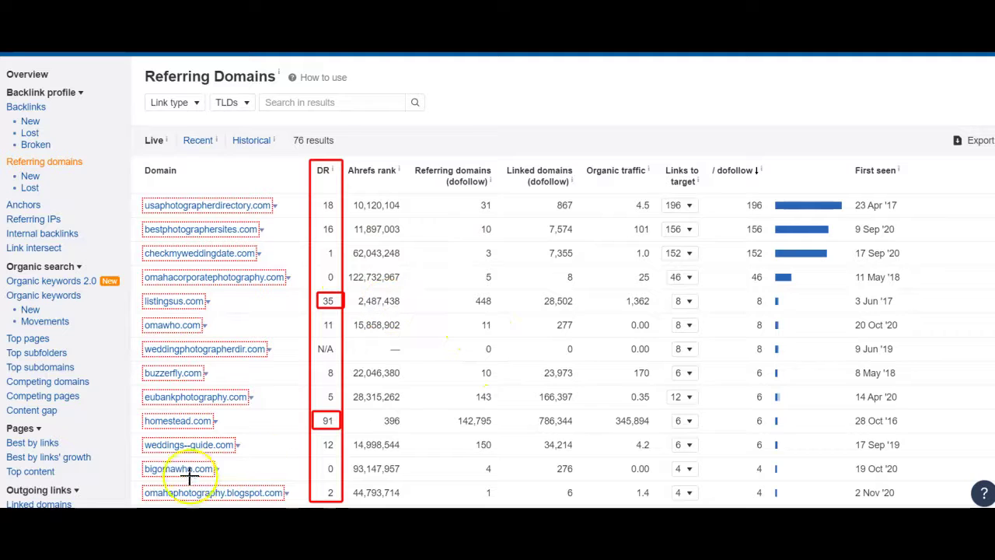
pyautogui.moveTo(140, 483); pyautogui.dragTo(296, 501)
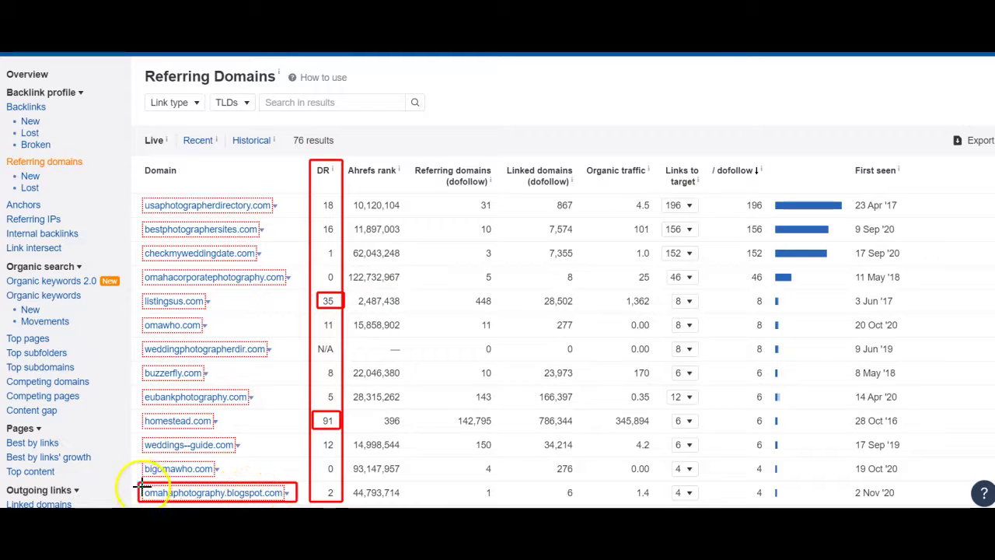
pyautogui.moveTo(139, 484); pyautogui.dragTo(177, 505)
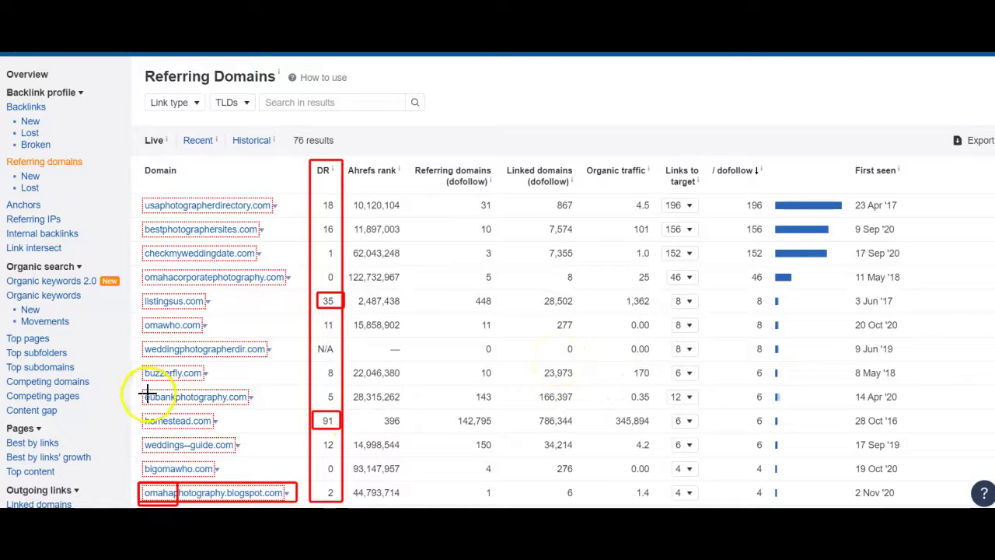
pyautogui.moveTo(142, 385); pyautogui.dragTo(164, 409)
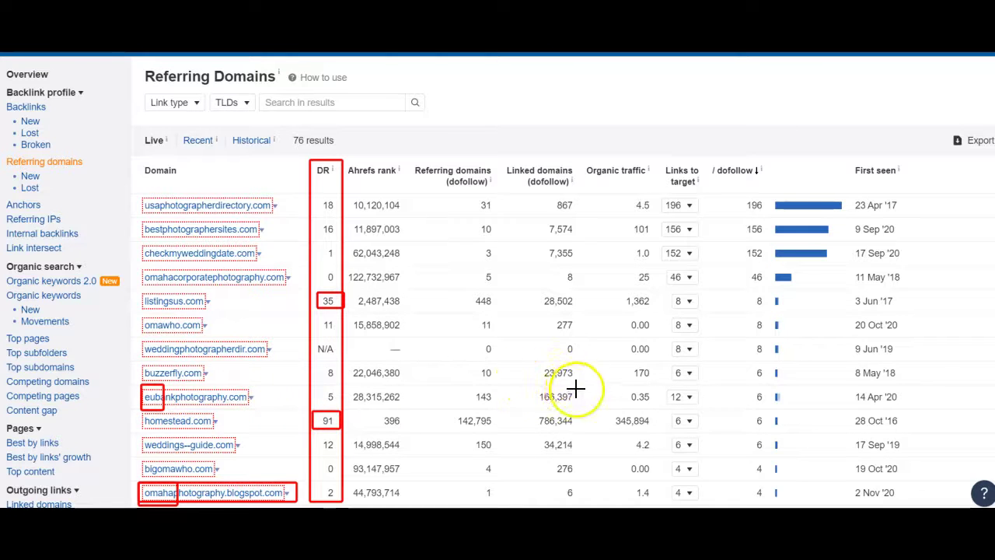
pyautogui.moveTo(732, 190)
pyautogui.mouseDown()
pyautogui.moveTo(784, 227)
pyautogui.moveTo(845, 508)
pyautogui.mouseUp()
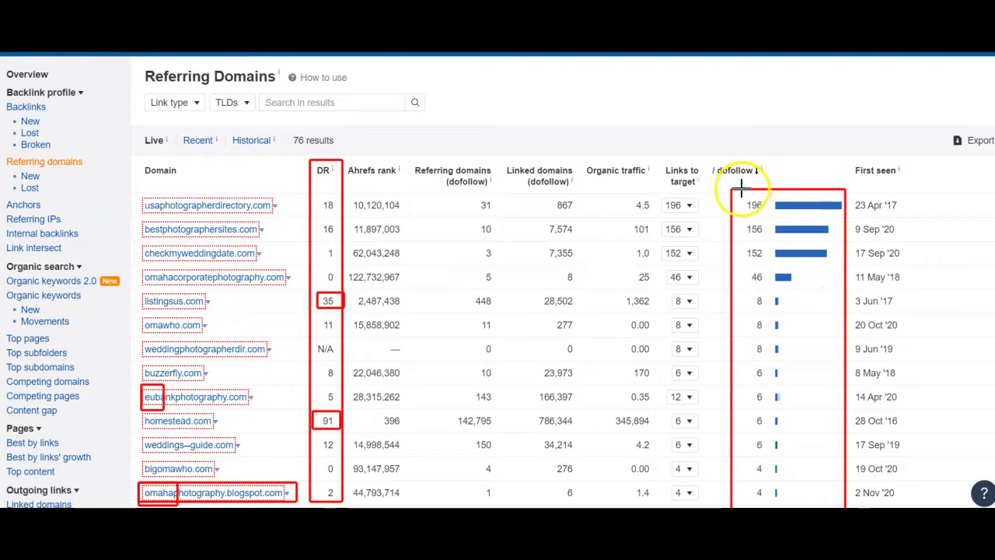
# Box the top four dofollow counts (196, 156, 152, 46) and their DR values in red
pyautogui.moveTo(733, 190)
pyautogui.mouseDown()
pyautogui.moveTo(836, 262)
pyautogui.moveTo(848, 286)
pyautogui.mouseUp()
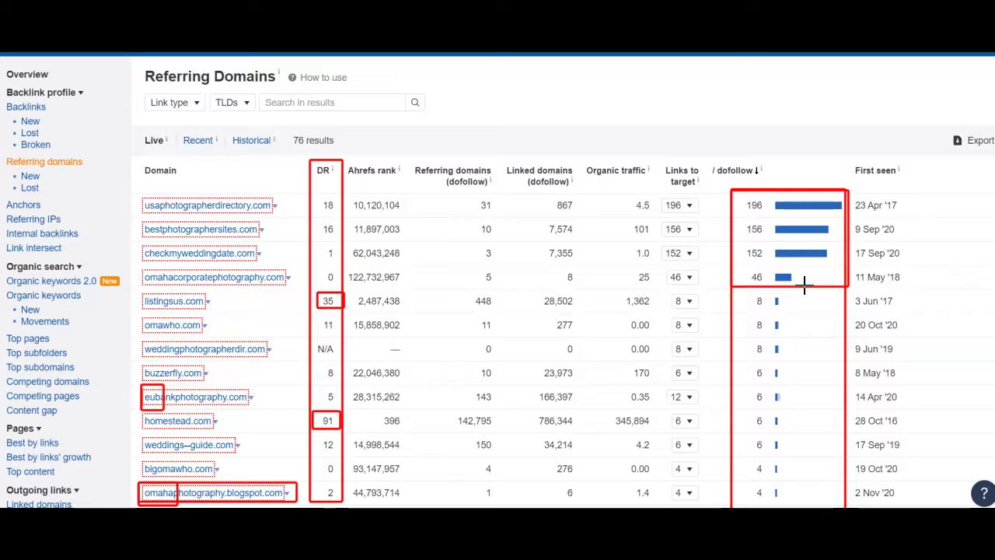
pyautogui.moveTo(313, 191)
pyautogui.mouseDown()
pyautogui.moveTo(314, 253)
pyautogui.moveTo(340, 287)
pyautogui.mouseUp()
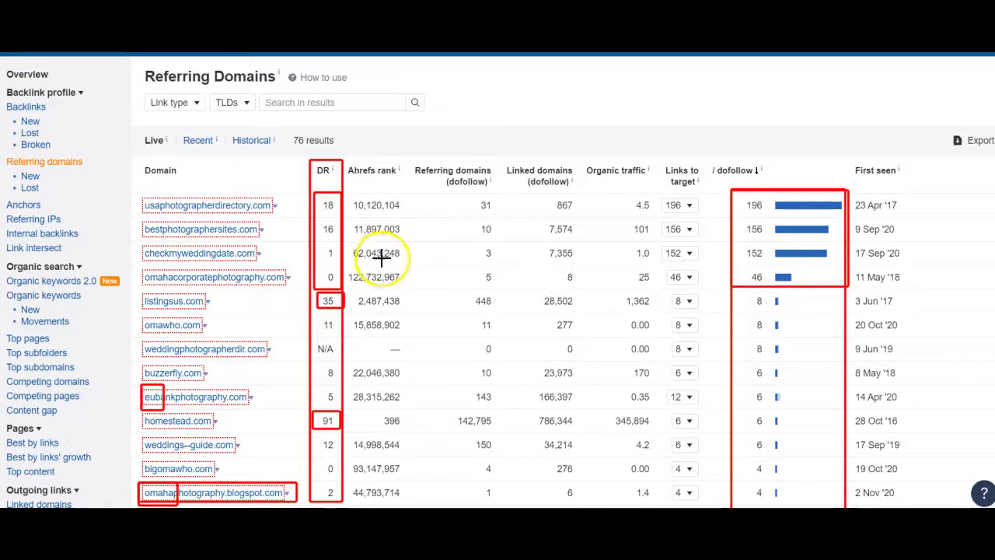